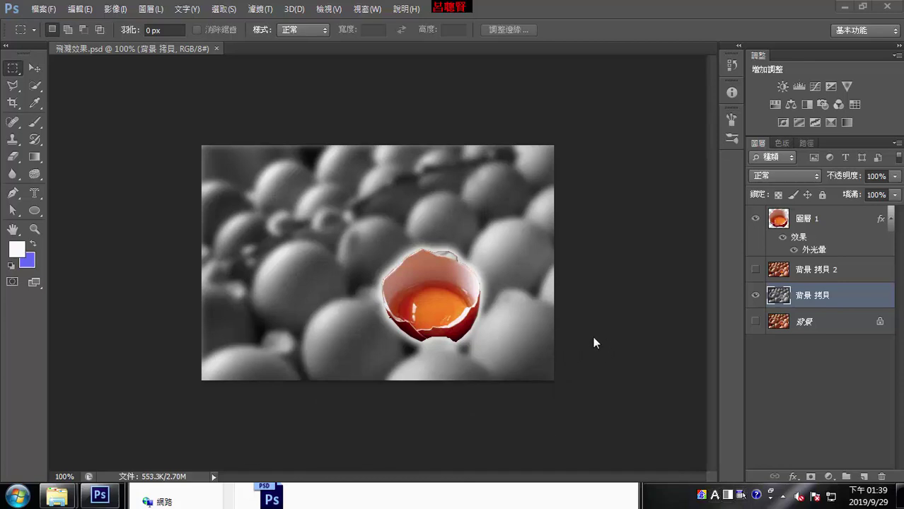
Step: Select the cracked egg layer 圖層 1 after toggling it and the grey background's visibility to compare
{"action": "left_click", "coordinate": [798, 222]}
{"action": "left_click", "coordinate": [818, 298]}
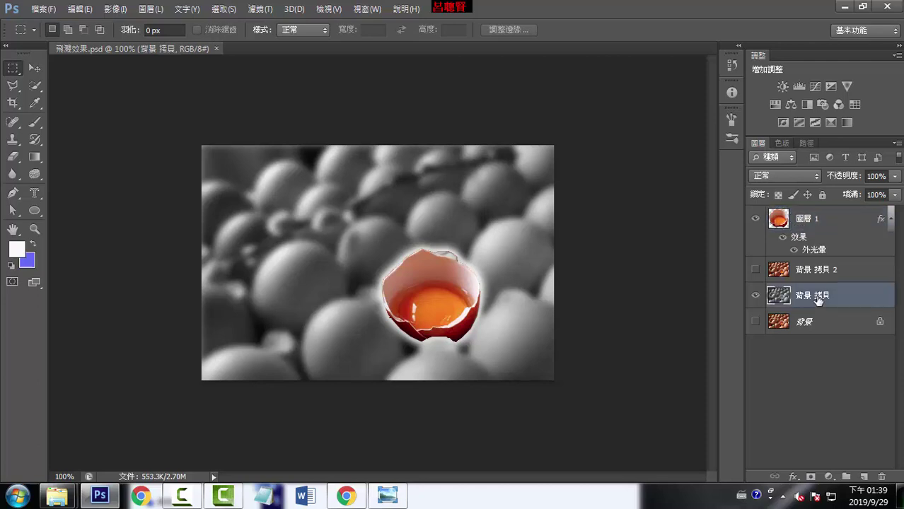
{"action": "left_click", "coordinate": [802, 220]}
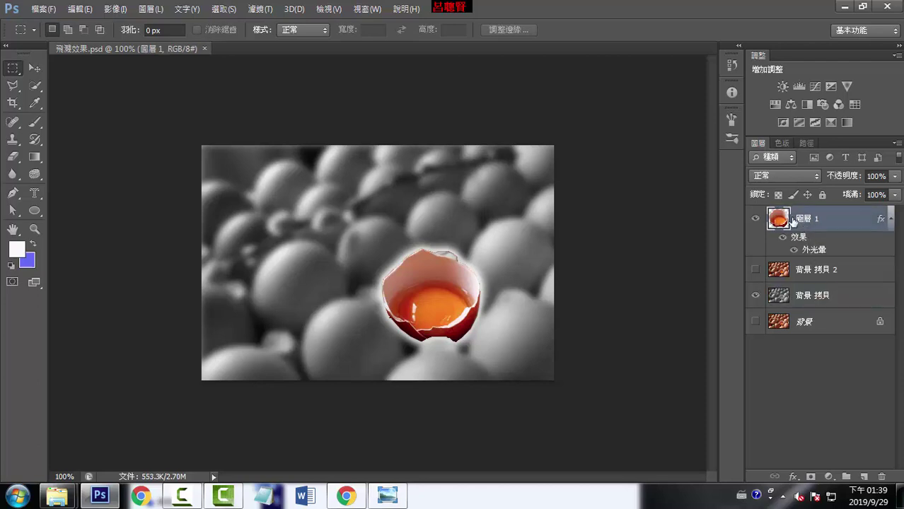
{"action": "left_click", "coordinate": [754, 221]}
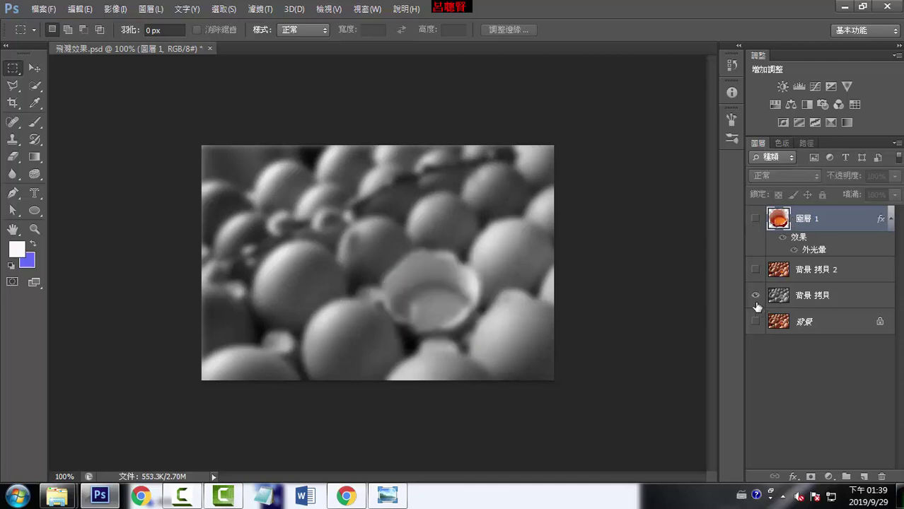
{"action": "left_click", "coordinate": [755, 295]}
{"action": "left_click", "coordinate": [755, 219]}
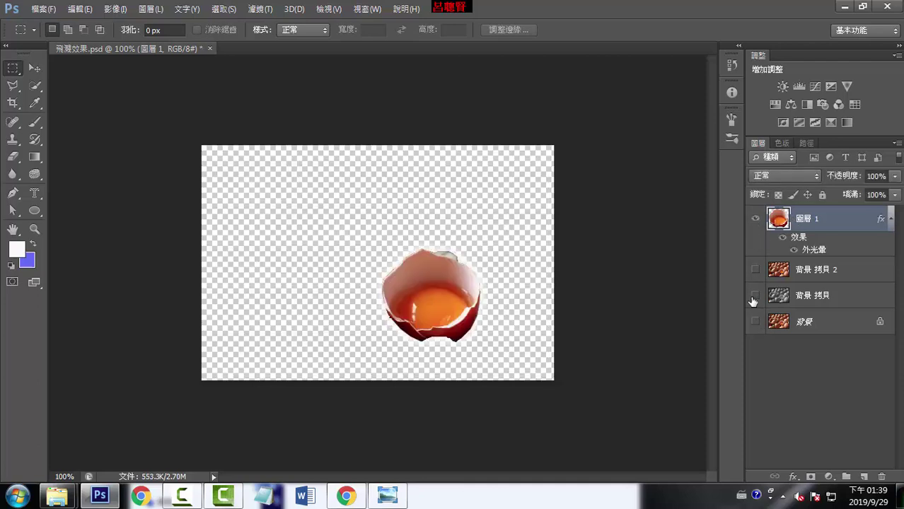
{"action": "left_click", "coordinate": [754, 296]}
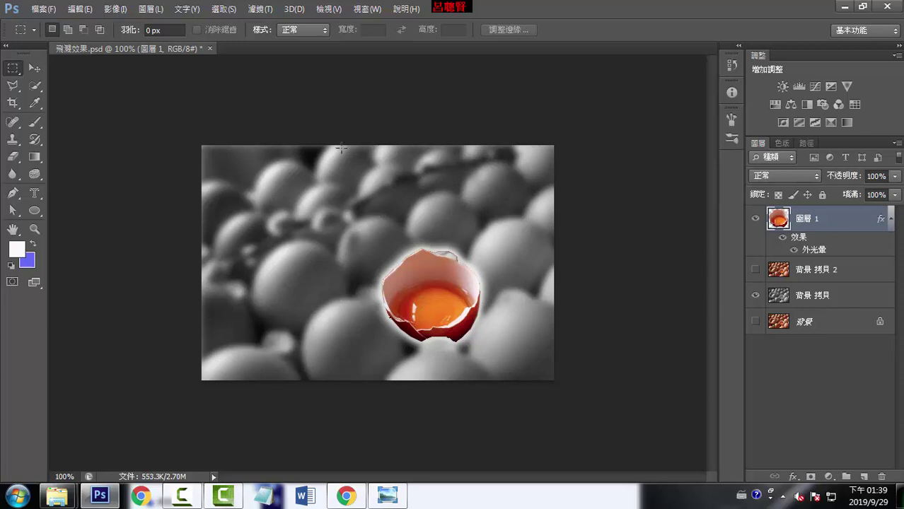
Step: Apply Sharpen More, then Smart Sharpen at Amount 70% and Radius 6.1 px to the egg
{"action": "left_click", "coordinate": [260, 9]}
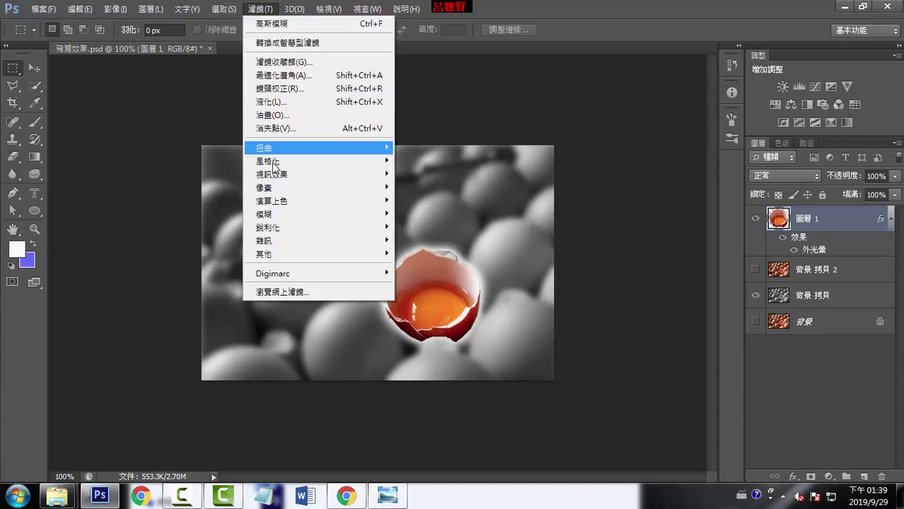
{"action": "mouse_move", "coordinate": [268, 227]}
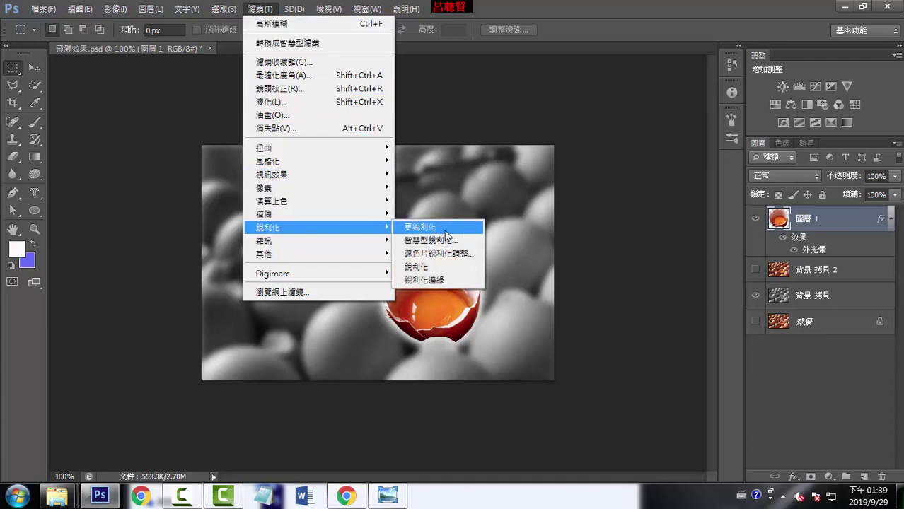
{"action": "left_click", "coordinate": [445, 231]}
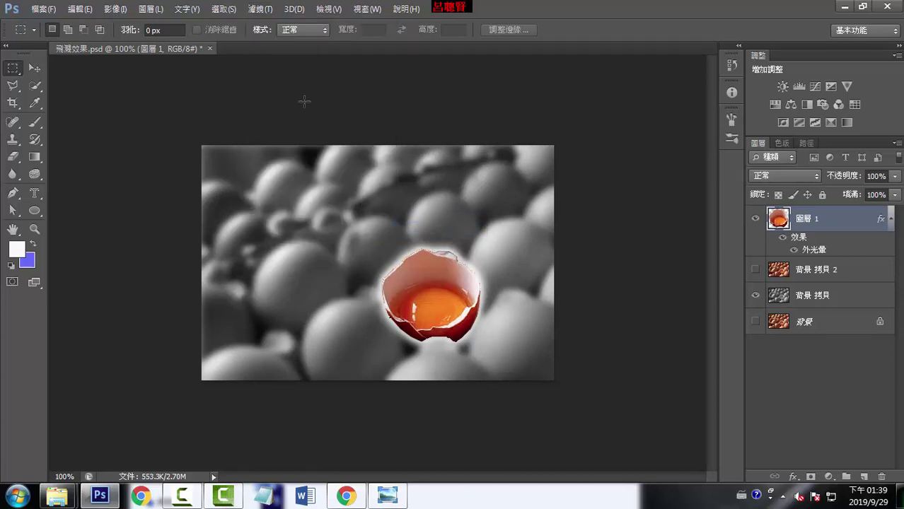
{"action": "left_click", "coordinate": [260, 9]}
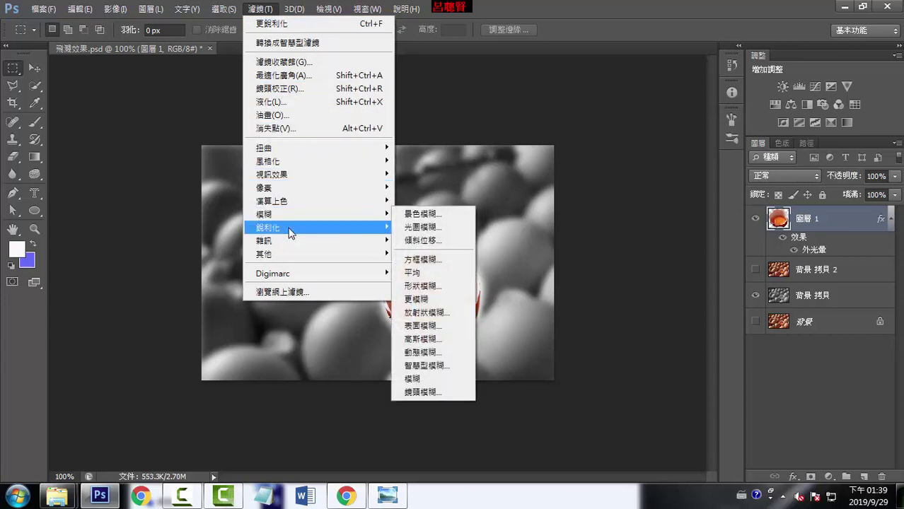
{"action": "mouse_move", "coordinate": [268, 227]}
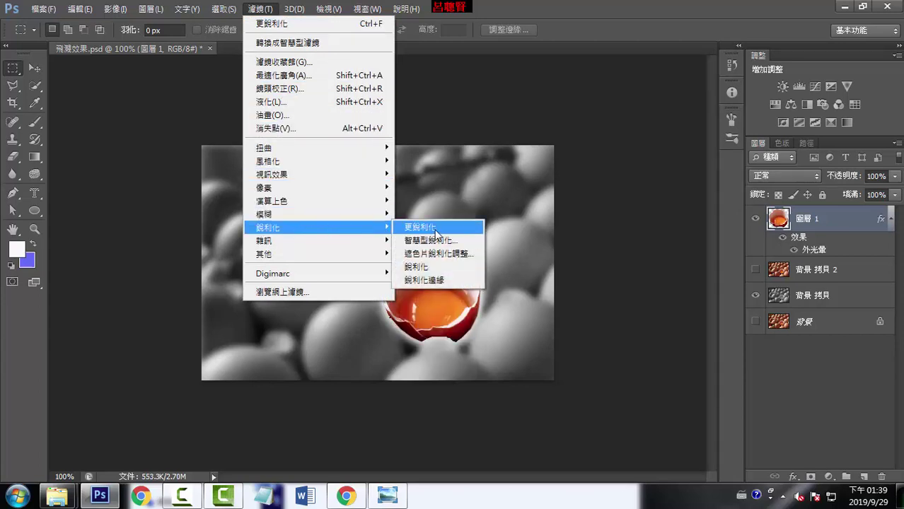
{"action": "left_click", "coordinate": [437, 240]}
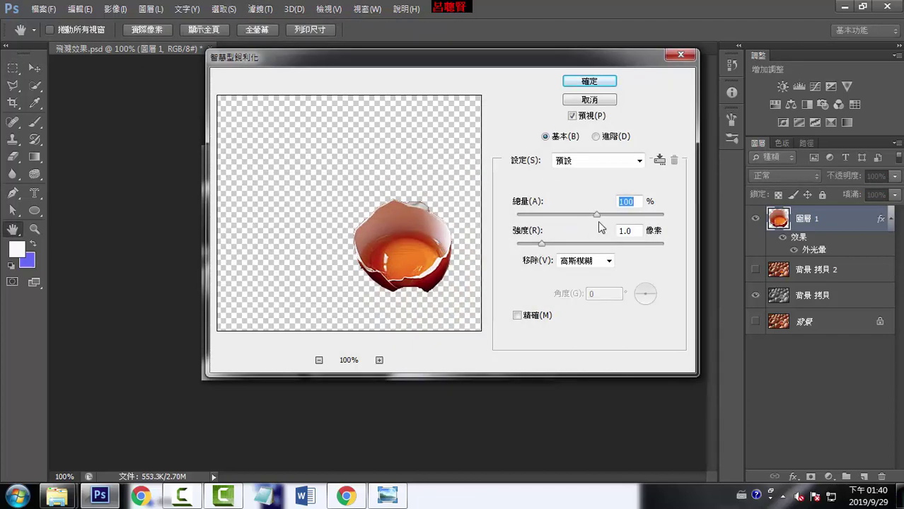
{"action": "left_click_drag", "start_coordinate": [598, 216], "coordinate": [606, 216]}
{"action": "mouse_move", "coordinate": [541, 244]}
{"action": "left_mouse_down"}
{"action": "mouse_move", "coordinate": [605, 244]}
{"action": "mouse_move", "coordinate": [524, 244]}
{"action": "mouse_move", "coordinate": [592, 252]}
{"action": "mouse_move", "coordinate": [581, 246]}
{"action": "left_mouse_up"}
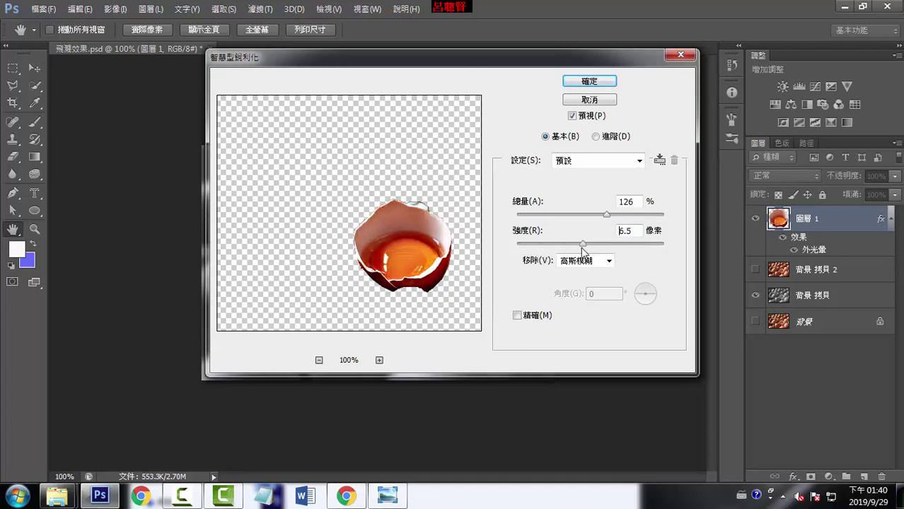
{"action": "left_click_drag", "start_coordinate": [607, 214], "coordinate": [571, 215]}
{"action": "left_click", "coordinate": [594, 83]}
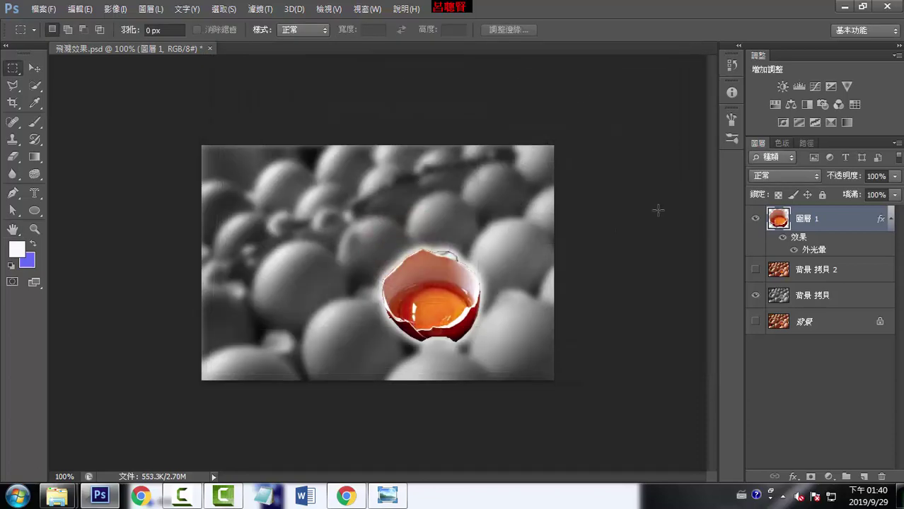
Step: Compare the egg before and after Smart Sharpen by toggling states in the History panel
{"action": "left_click", "coordinate": [731, 67]}
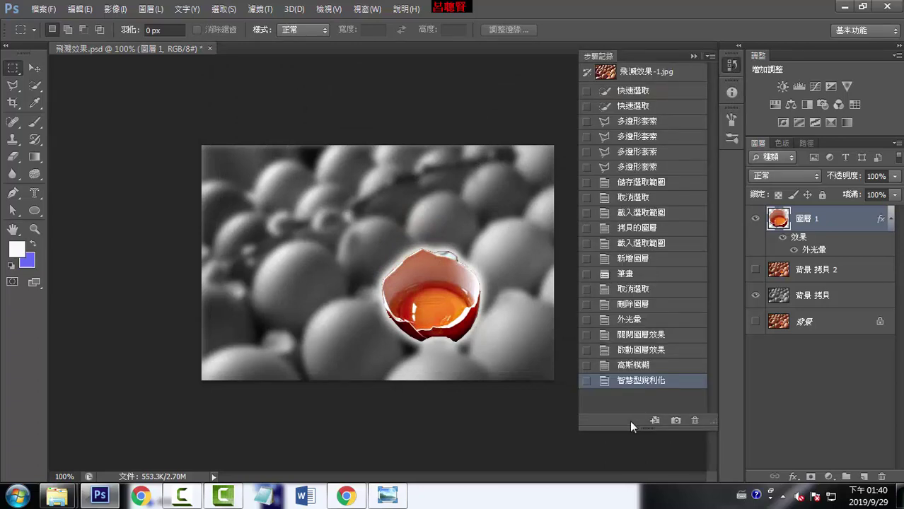
{"action": "left_click", "coordinate": [638, 367]}
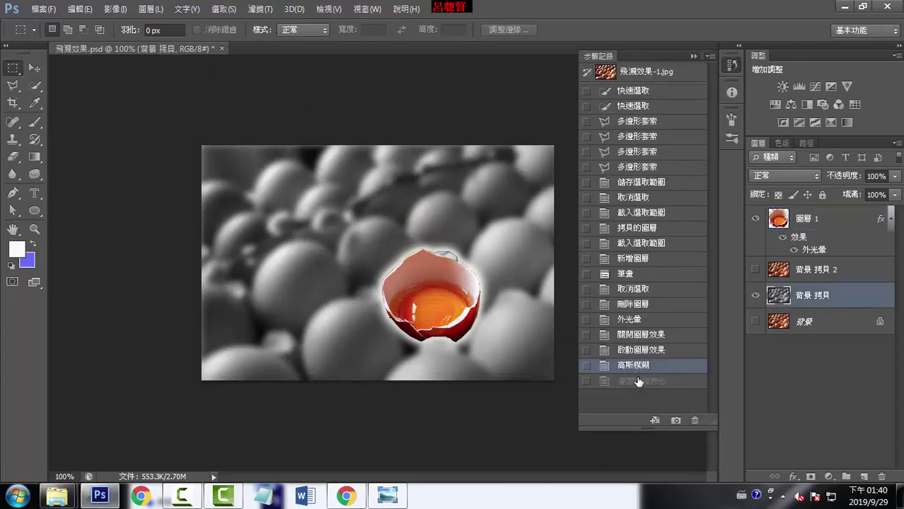
{"action": "left_click", "coordinate": [639, 380]}
{"action": "left_click", "coordinate": [637, 366]}
{"action": "left_click", "coordinate": [637, 386]}
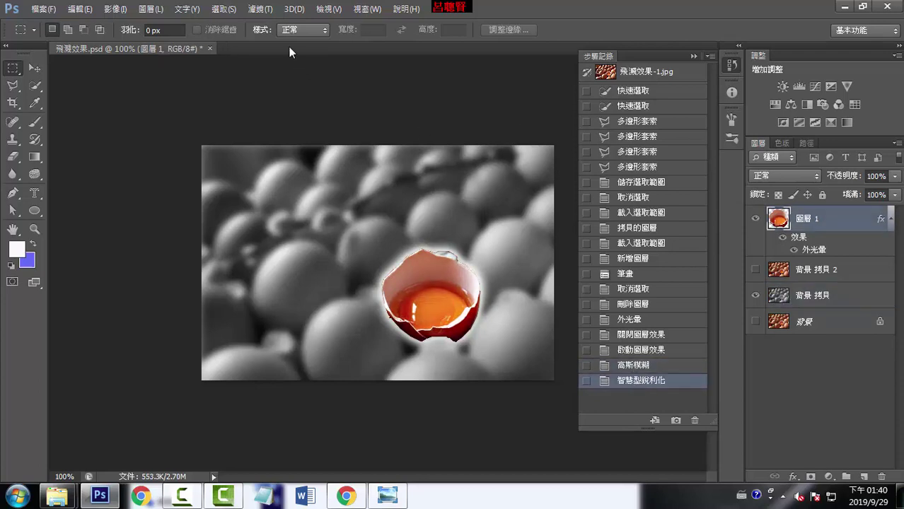
{"action": "left_click", "coordinate": [260, 9]}
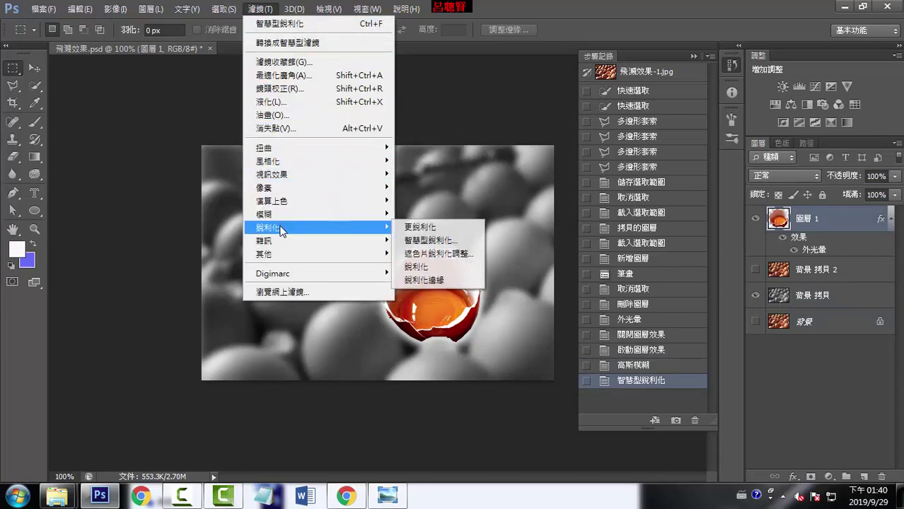
{"action": "mouse_move", "coordinate": [268, 227]}
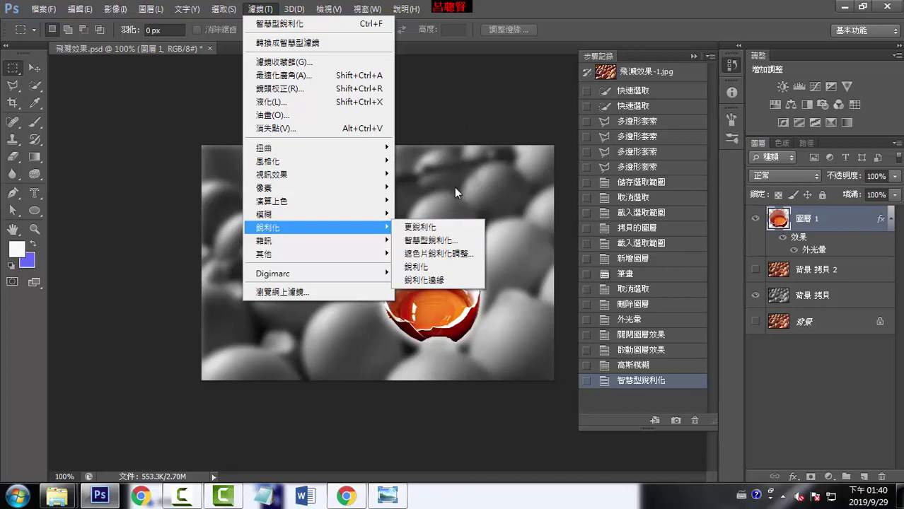
{"action": "left_click", "coordinate": [453, 256]}
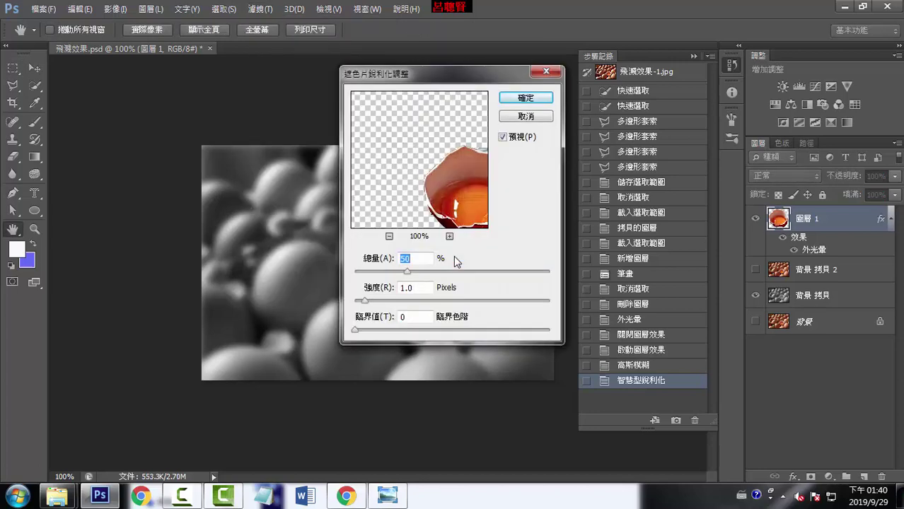
{"action": "left_click_drag", "start_coordinate": [412, 164], "coordinate": [365, 125]}
{"action": "left_click_drag", "start_coordinate": [472, 190], "coordinate": [453, 190]}
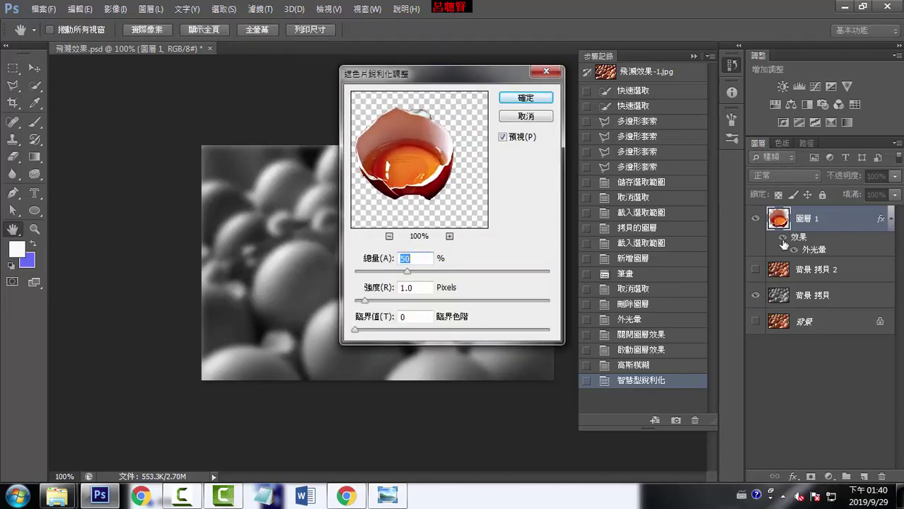
{"action": "left_click_drag", "start_coordinate": [407, 272], "coordinate": [472, 277]}
{"action": "mouse_move", "coordinate": [365, 301]}
{"action": "left_mouse_down"}
{"action": "mouse_move", "coordinate": [514, 315]}
{"action": "mouse_move", "coordinate": [528, 302]}
{"action": "left_mouse_up"}
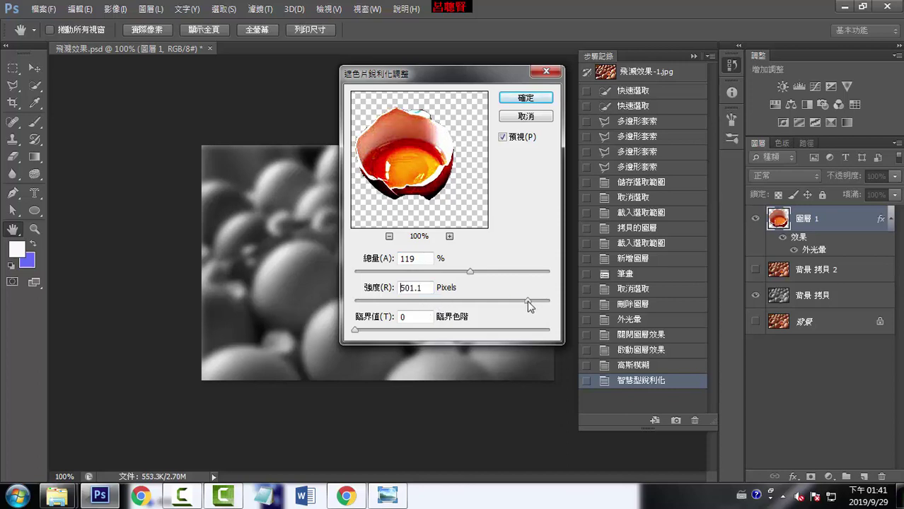
{"action": "left_click_drag", "start_coordinate": [355, 330], "coordinate": [427, 331]}
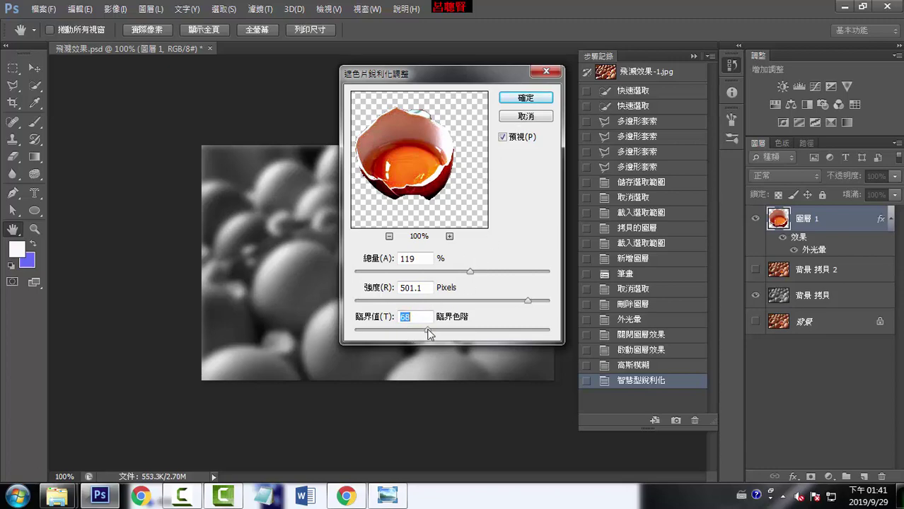
{"action": "left_click", "coordinate": [524, 118]}
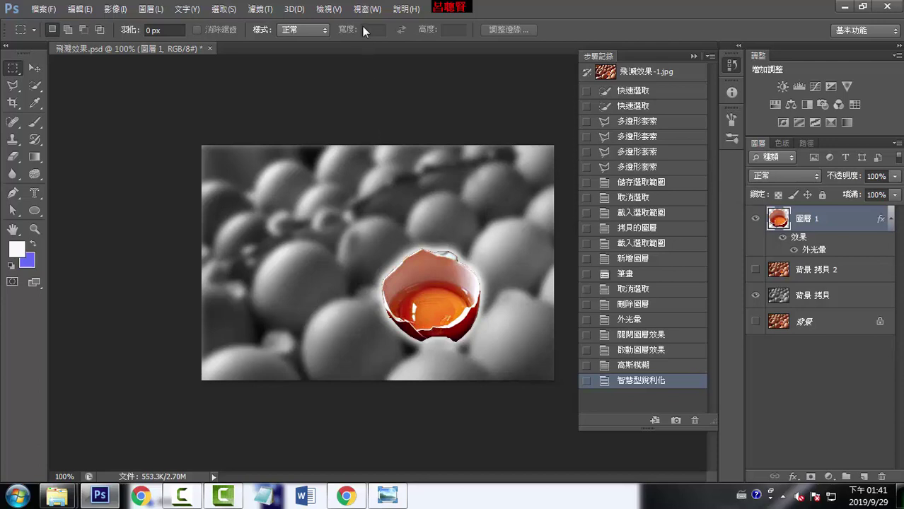
Step: Dismiss the Filter menu and choose the Sharpen Tool from the Blur tool flyout
{"action": "left_click", "coordinate": [260, 9]}
{"action": "mouse_move", "coordinate": [319, 227]}
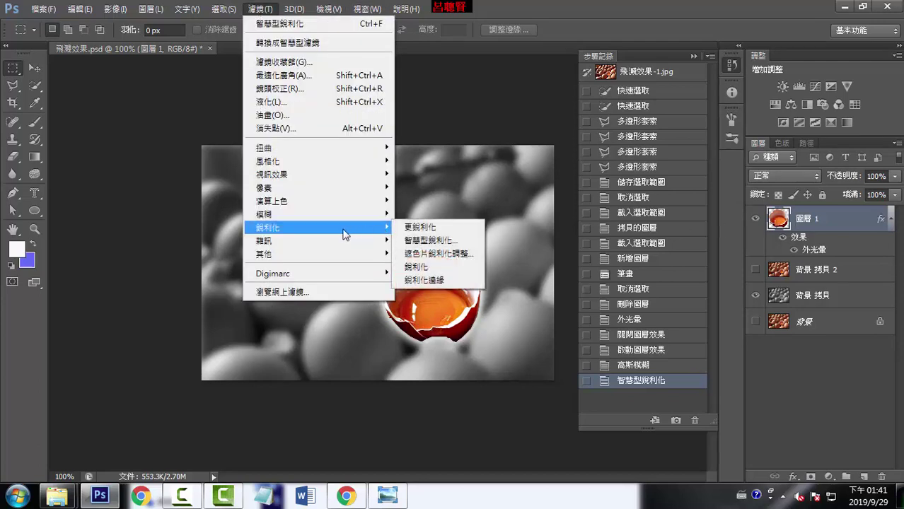
{"action": "left_click", "coordinate": [468, 6]}
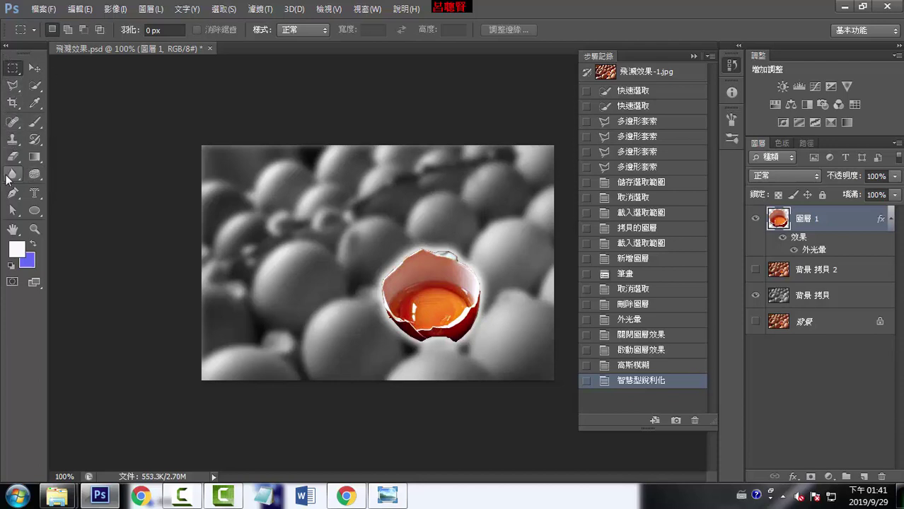
{"action": "left_click", "coordinate": [18, 183]}
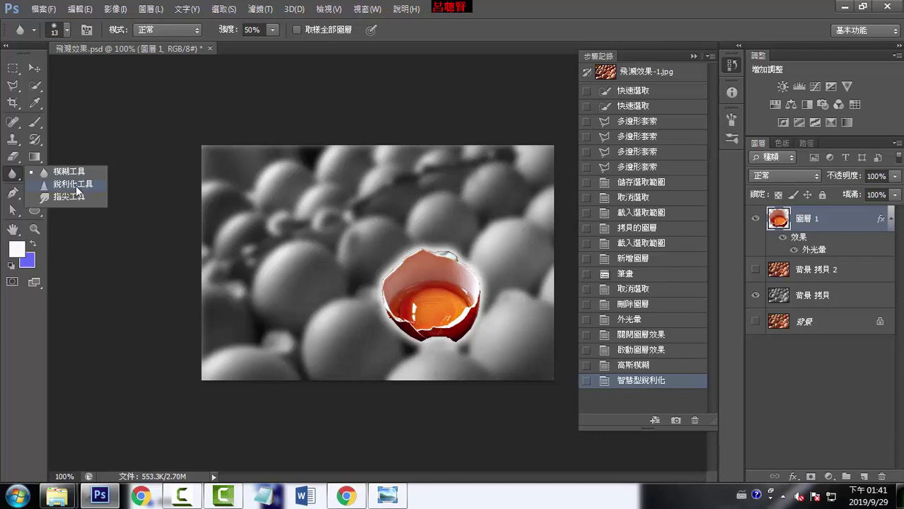
{"action": "left_click", "coordinate": [76, 186]}
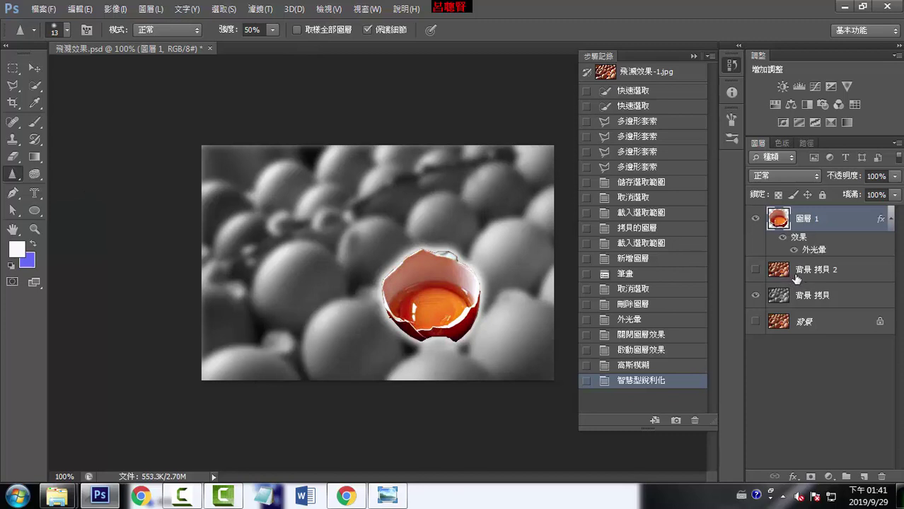
Step: Show and select the colour 背景 拷貝 2 layer, hiding the cracked egg layer
{"action": "left_click", "coordinate": [755, 270]}
{"action": "left_click", "coordinate": [755, 219]}
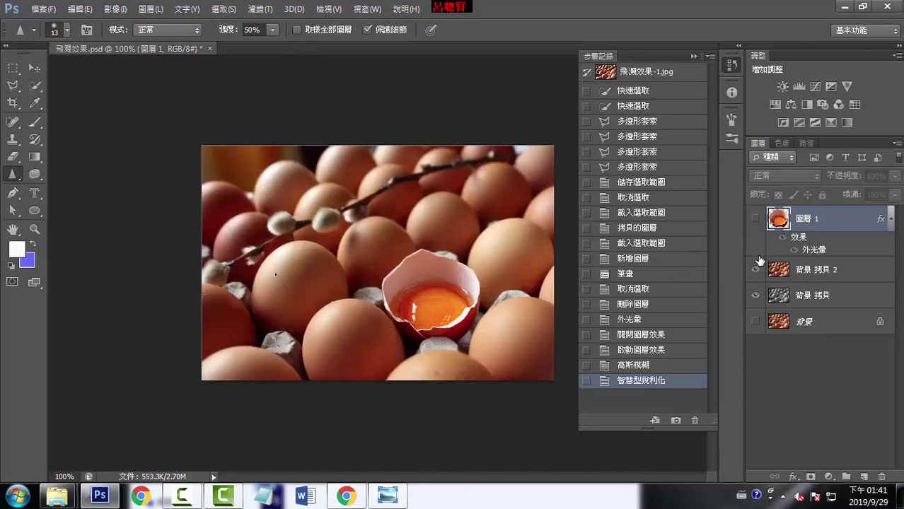
{"action": "left_click", "coordinate": [809, 273]}
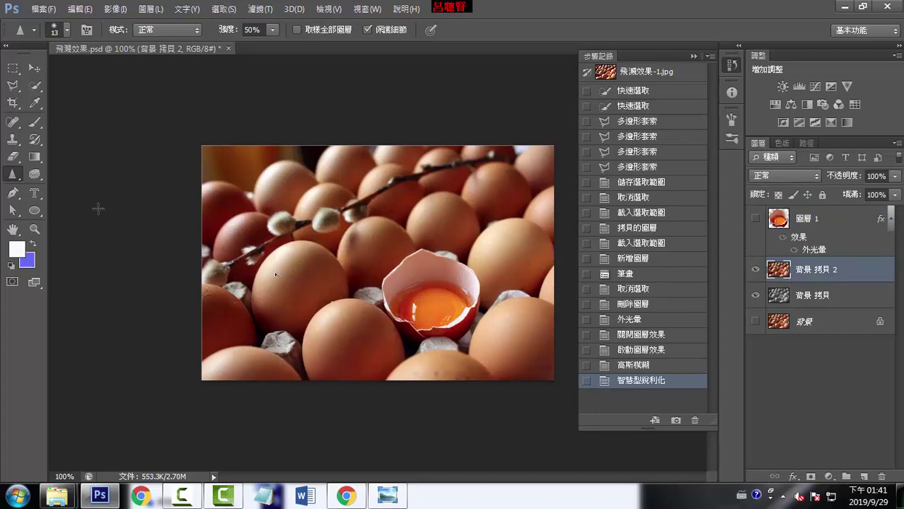
Step: Pick the Blur Tool with a 31 px brush and zoom the photo to 200%
{"action": "right_click", "coordinate": [13, 174]}
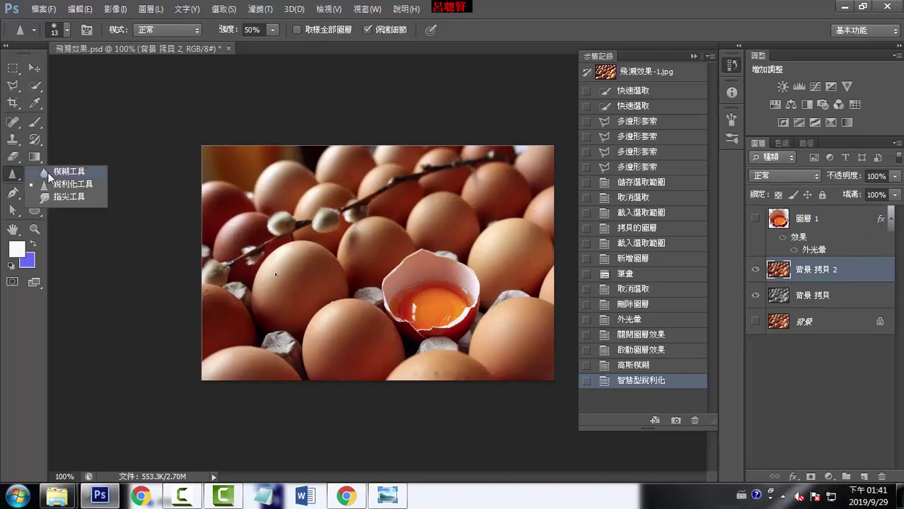
{"action": "left_click", "coordinate": [67, 172]}
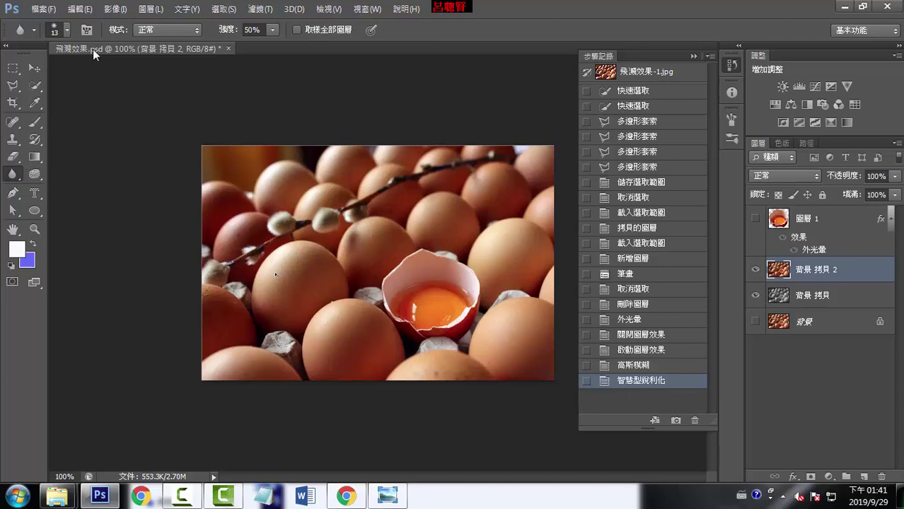
{"action": "left_click", "coordinate": [67, 29]}
{"action": "left_click_drag", "start_coordinate": [28, 71], "coordinate": [39, 72]}
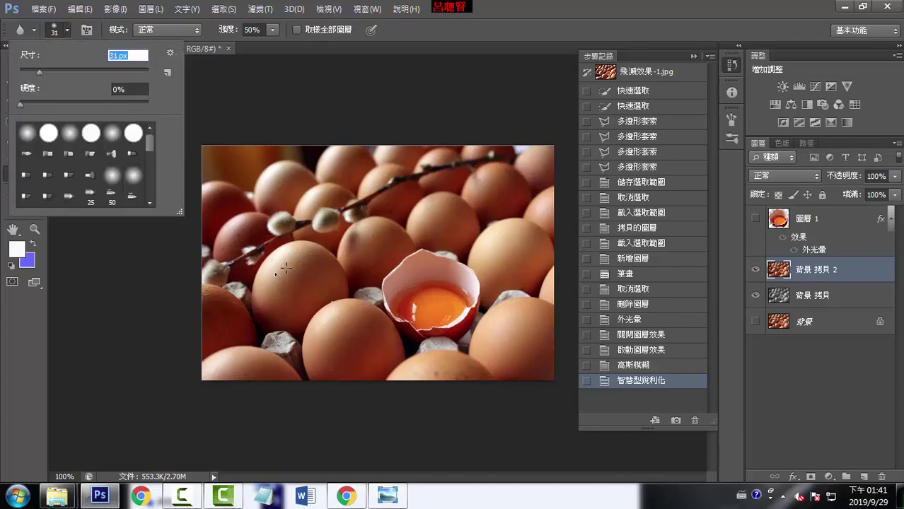
{"action": "left_click", "coordinate": [294, 274]}
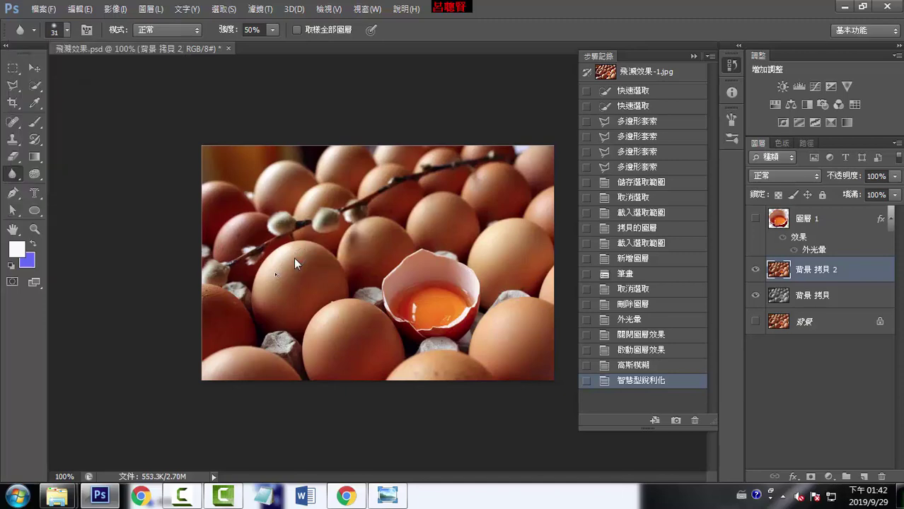
{"action": "key", "text": "ctrl+plus"}
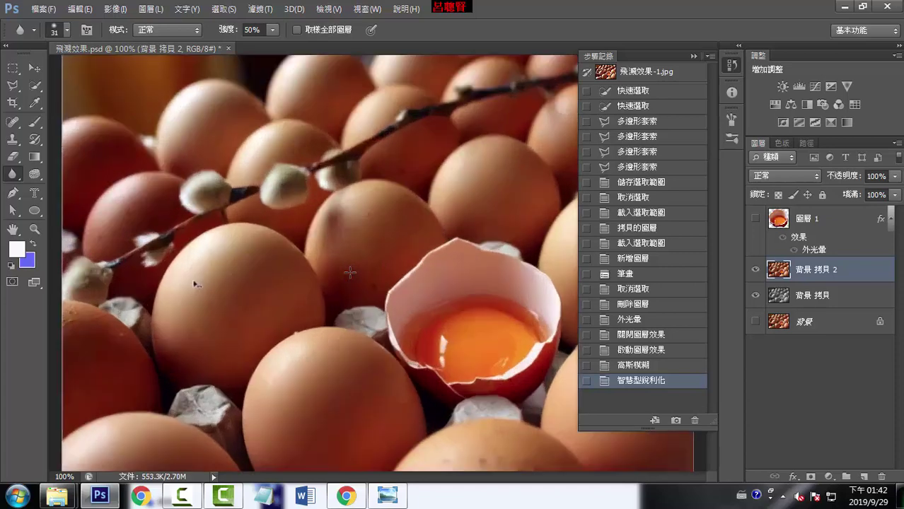
{"action": "right_click", "coordinate": [225, 266], "text": "alt"}
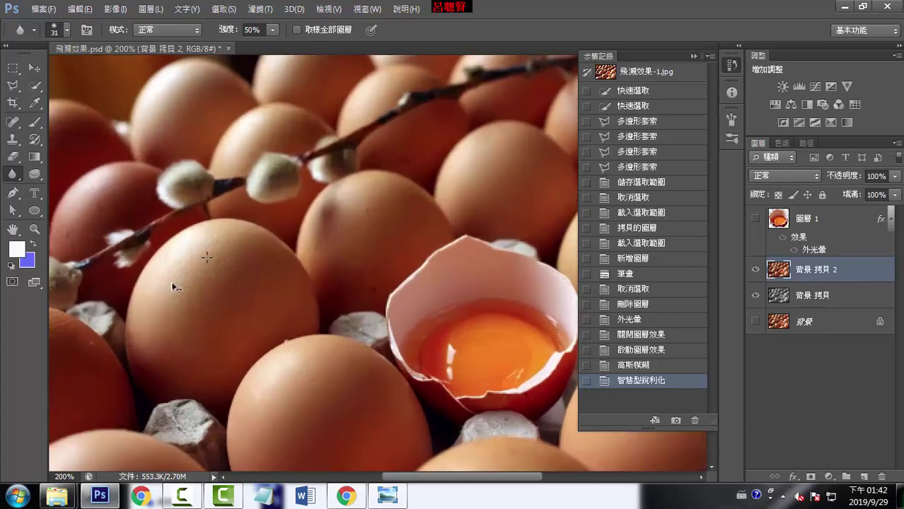
Step: Give the Blur Tool a soft round 64 px brush, undoing a trial stroke
{"action": "right_click", "coordinate": [14, 172]}
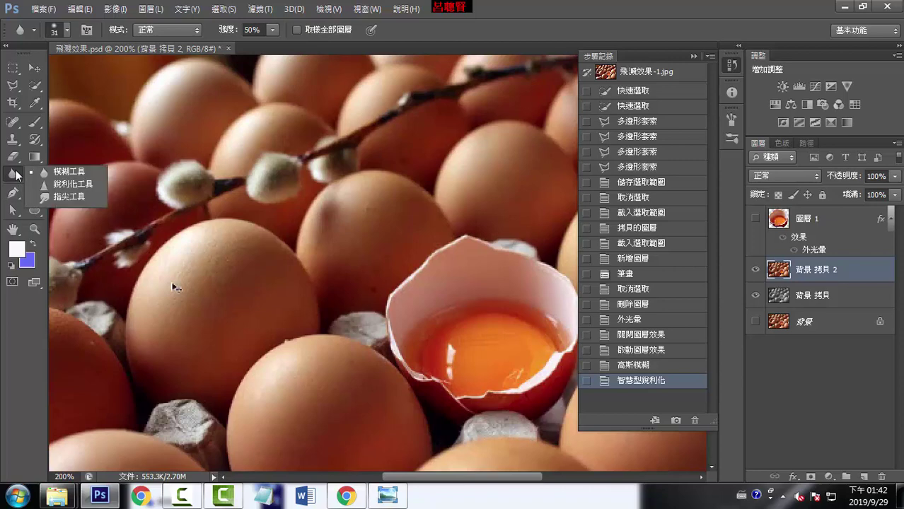
{"action": "left_click", "coordinate": [67, 174]}
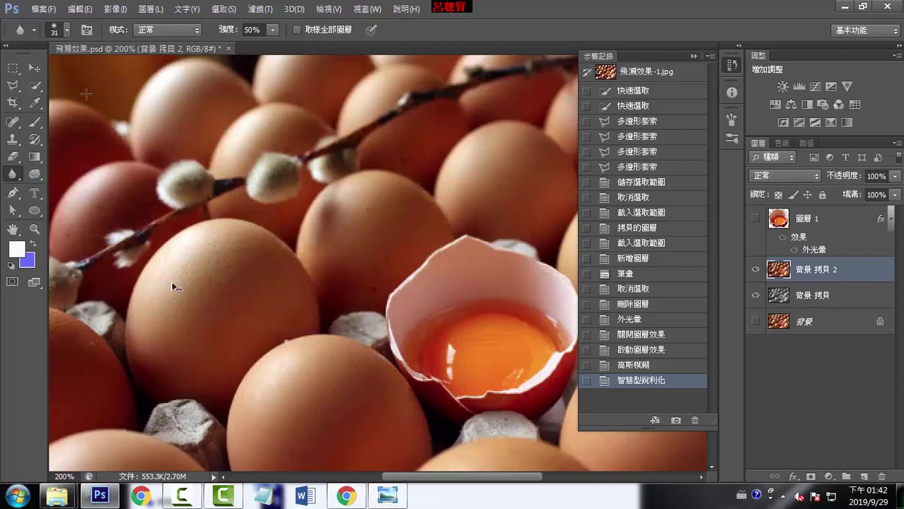
{"action": "right_click", "coordinate": [19, 179]}
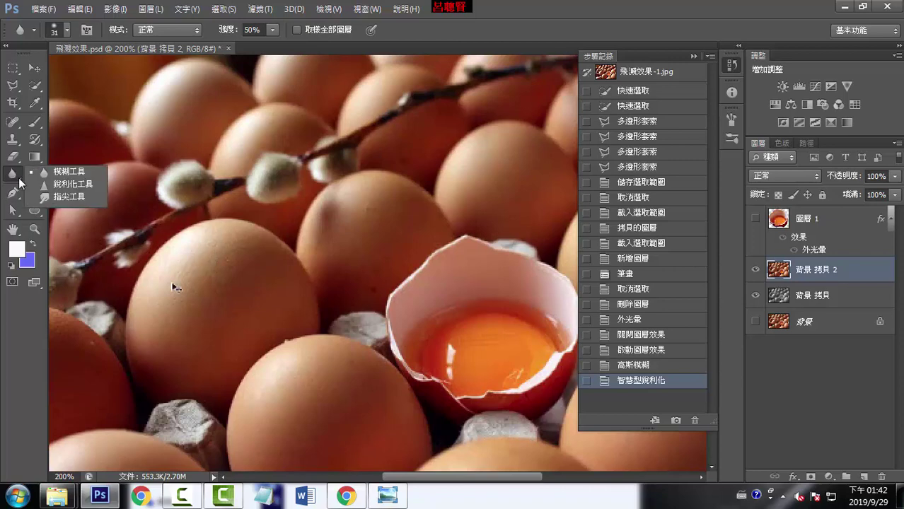
{"action": "left_click", "coordinate": [66, 172]}
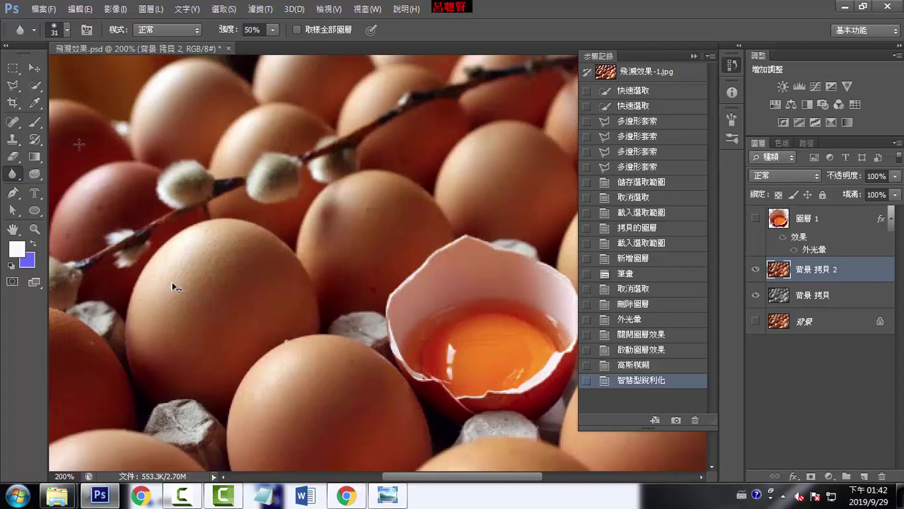
{"action": "left_click", "coordinate": [67, 30]}
{"action": "left_click_drag", "start_coordinate": [37, 74], "coordinate": [52, 70]}
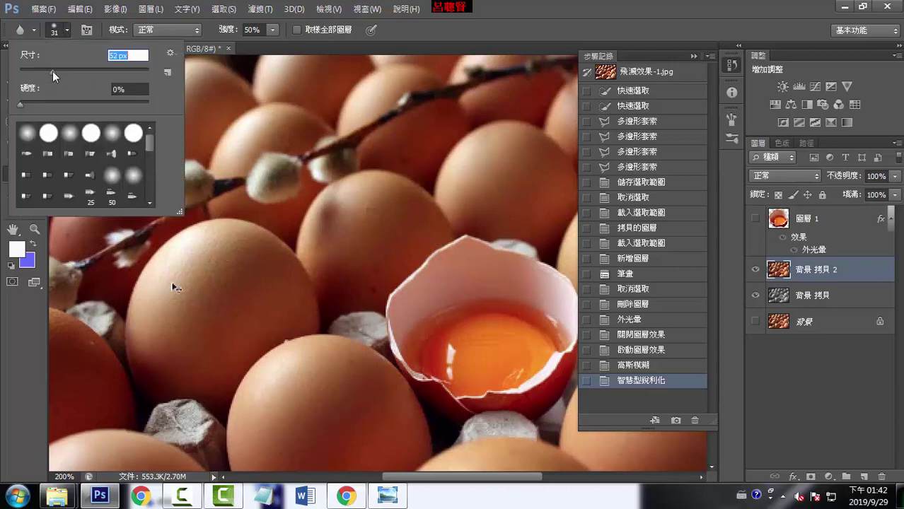
{"action": "left_click", "coordinate": [48, 133]}
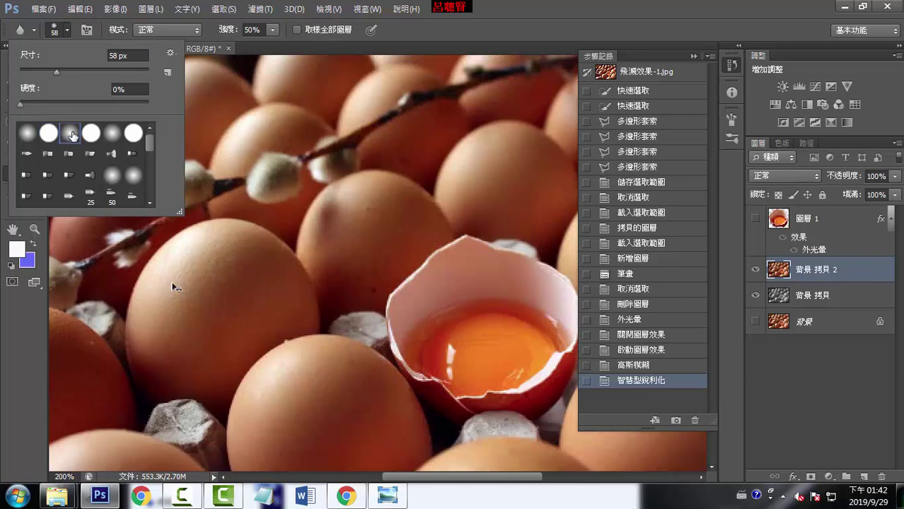
{"action": "left_click_drag", "start_coordinate": [58, 72], "coordinate": [60, 74]}
{"action": "left_click", "coordinate": [223, 259]}
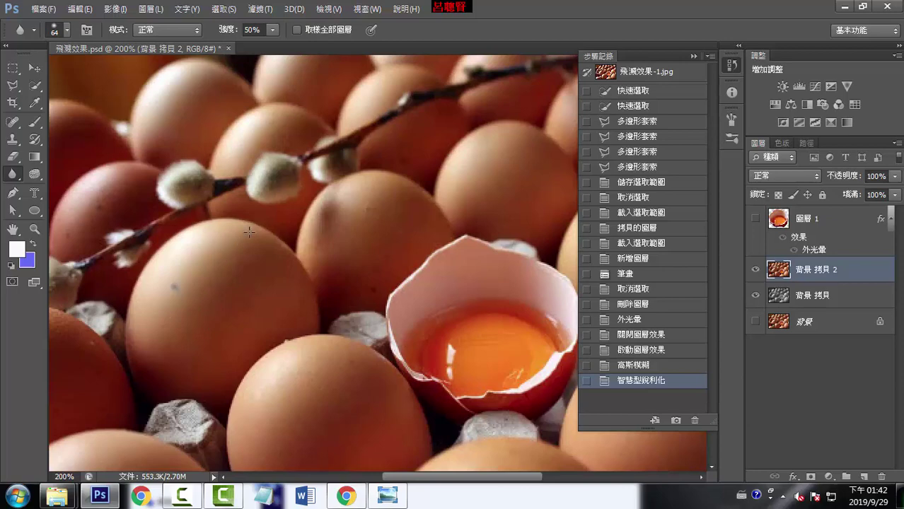
{"action": "left_click_drag", "start_coordinate": [214, 261], "coordinate": [216, 275]}
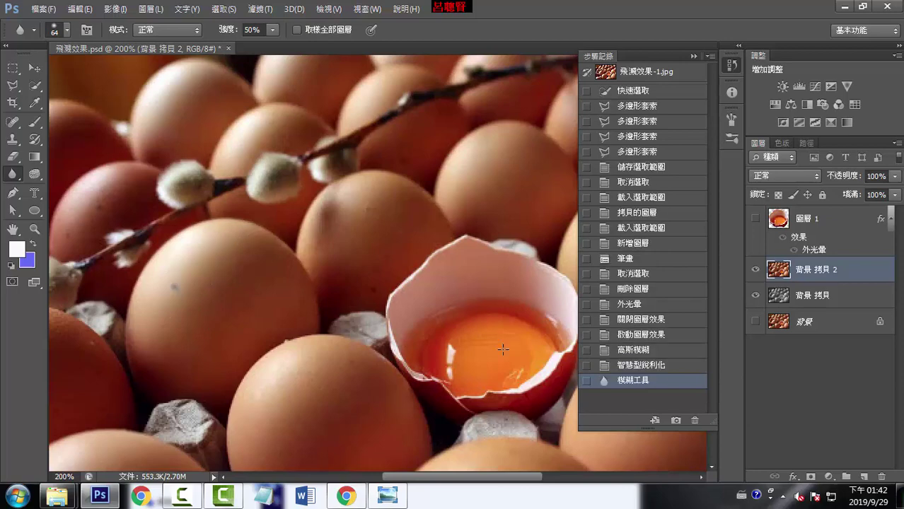
{"action": "key", "text": "ctrl+z"}
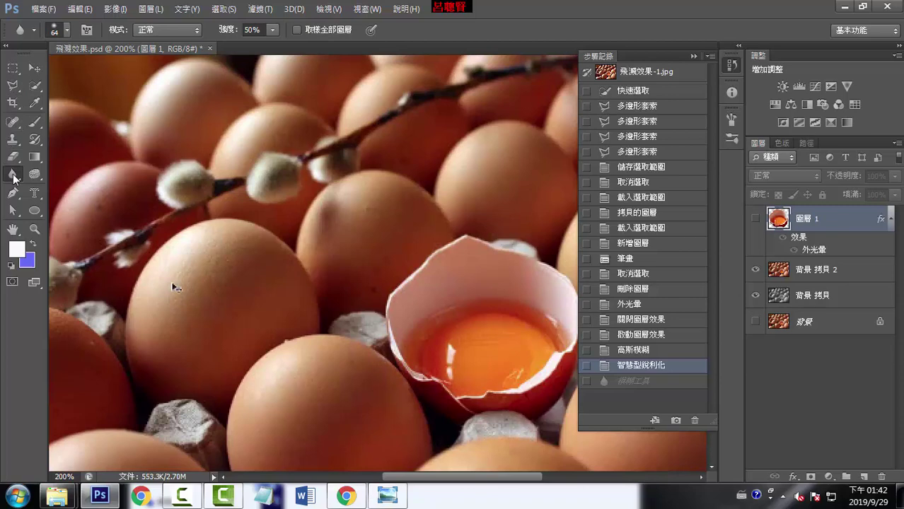
{"action": "left_click", "coordinate": [755, 219]}
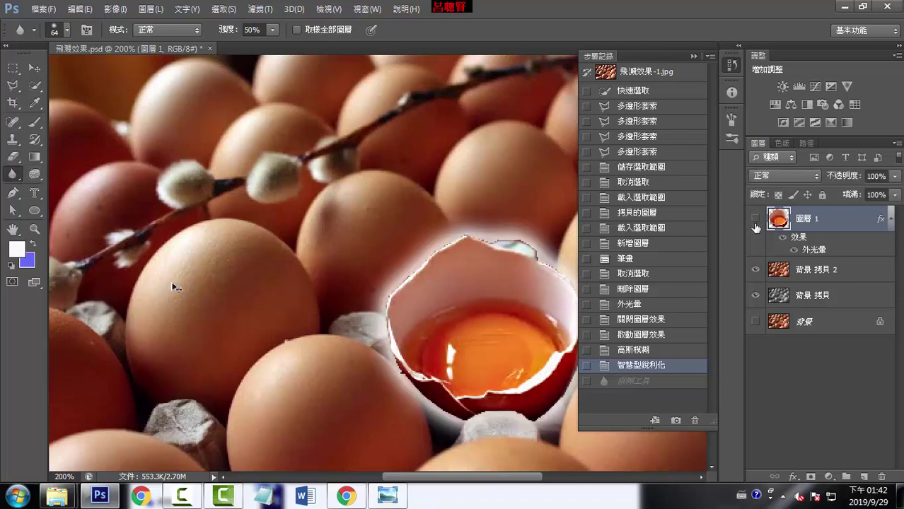
{"action": "left_click", "coordinate": [755, 224]}
{"action": "left_click", "coordinate": [800, 276]}
{"action": "left_click", "coordinate": [814, 222]}
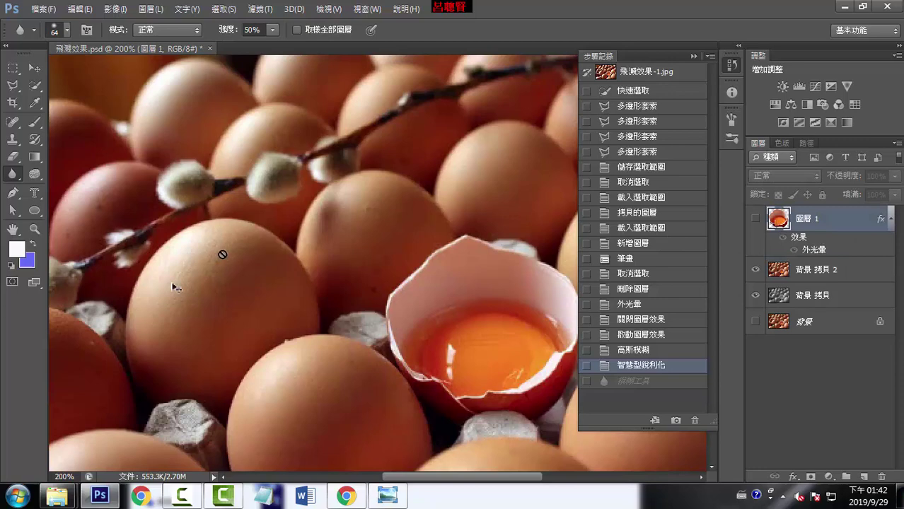
{"action": "left_click", "coordinate": [354, 220]}
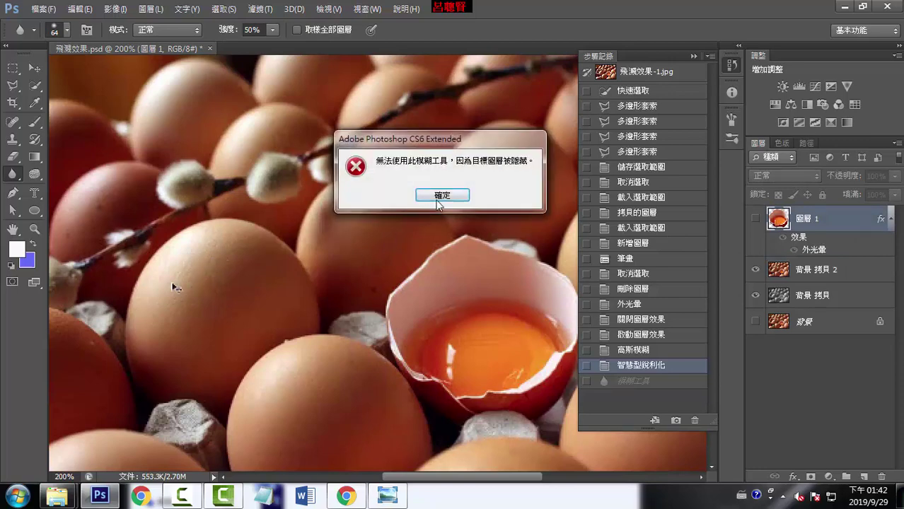
{"action": "left_click", "coordinate": [438, 203]}
{"action": "left_click", "coordinate": [433, 201]}
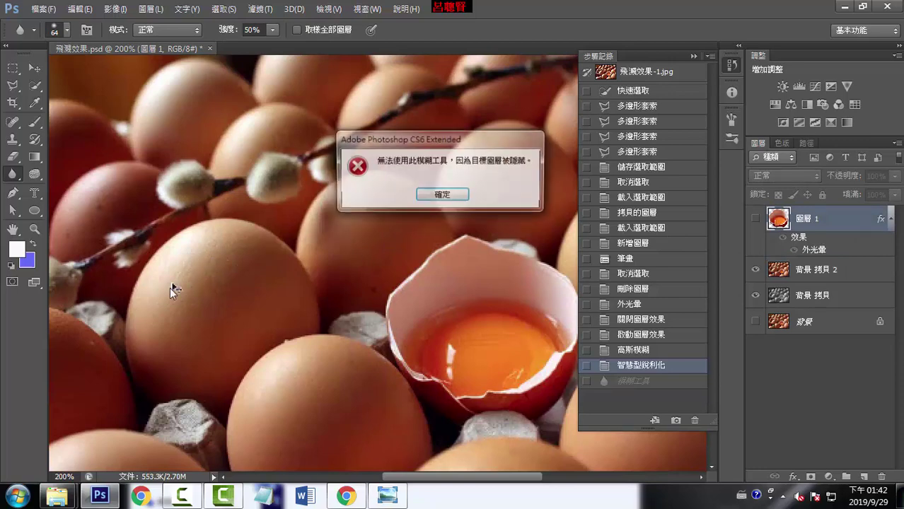
{"action": "left_click", "coordinate": [432, 198]}
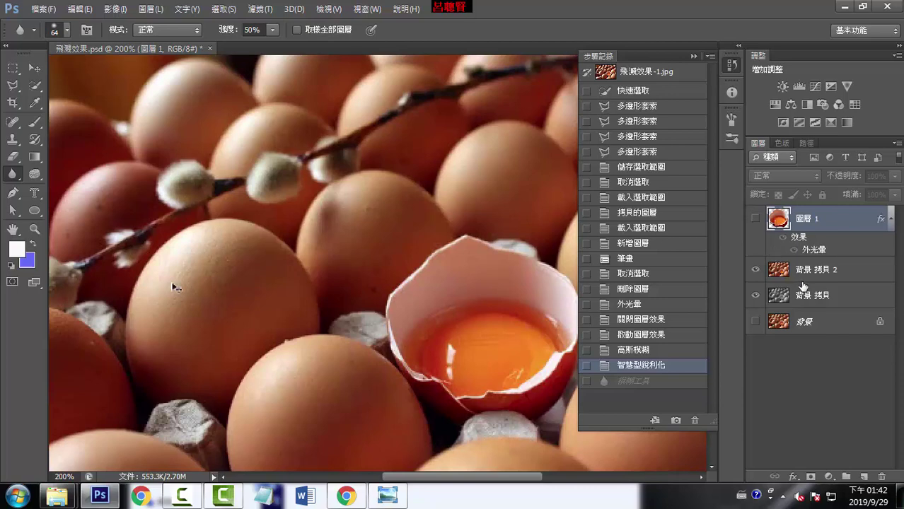
Step: Select 背景 拷貝 2 and blur two background eggs, one on the tray's left
{"action": "left_click", "coordinate": [813, 278]}
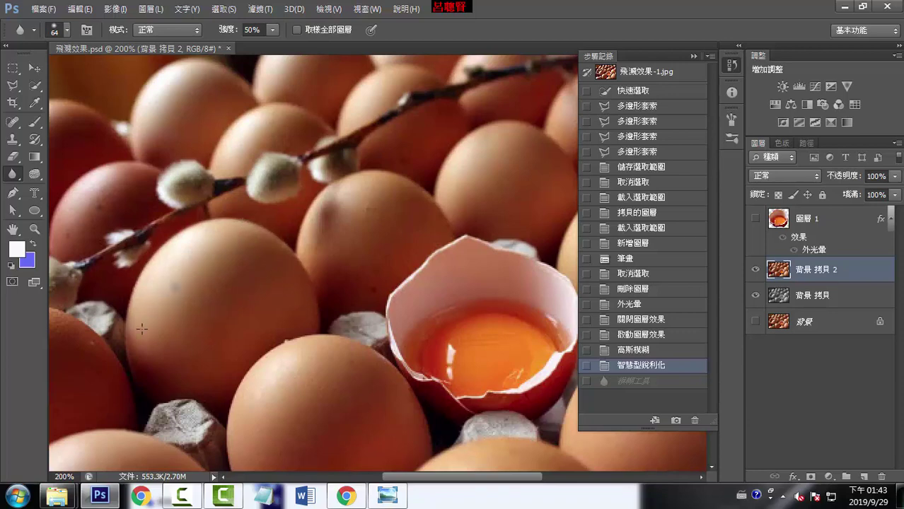
{"action": "left_click_drag", "start_coordinate": [240, 327], "coordinate": [343, 363]}
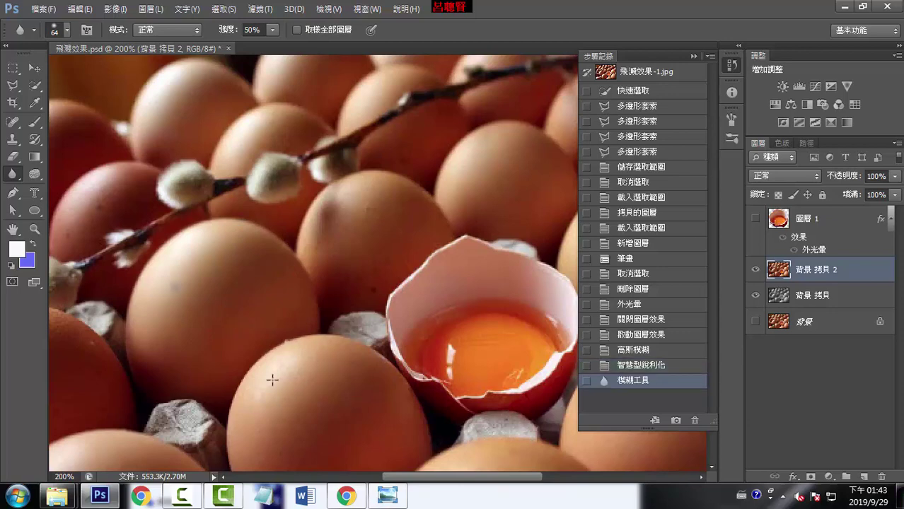
{"action": "left_click", "coordinate": [313, 424]}
{"action": "right_click", "coordinate": [12, 174]}
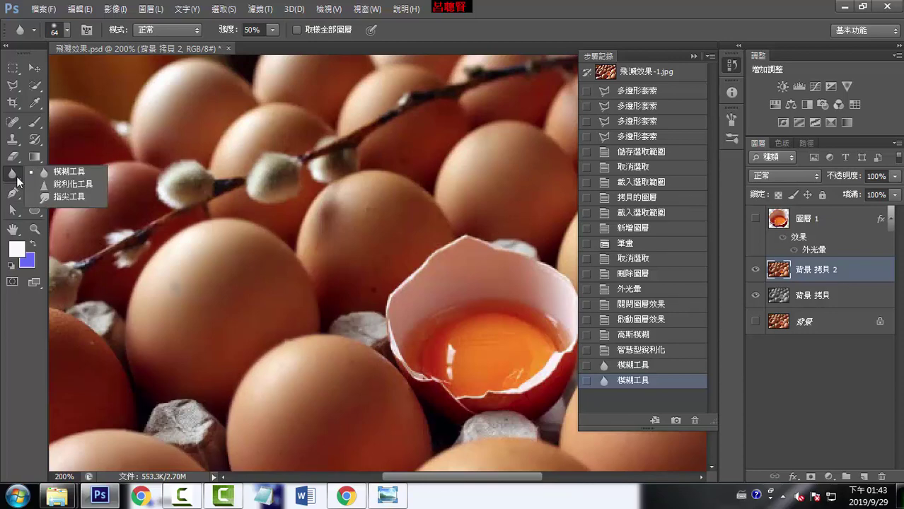
Step: Sharpen the egg above the cracked egg with two Sharpen Tool strokes, then zoom in
{"action": "left_click", "coordinate": [73, 184]}
{"action": "left_click_drag", "start_coordinate": [283, 398], "coordinate": [331, 421]}
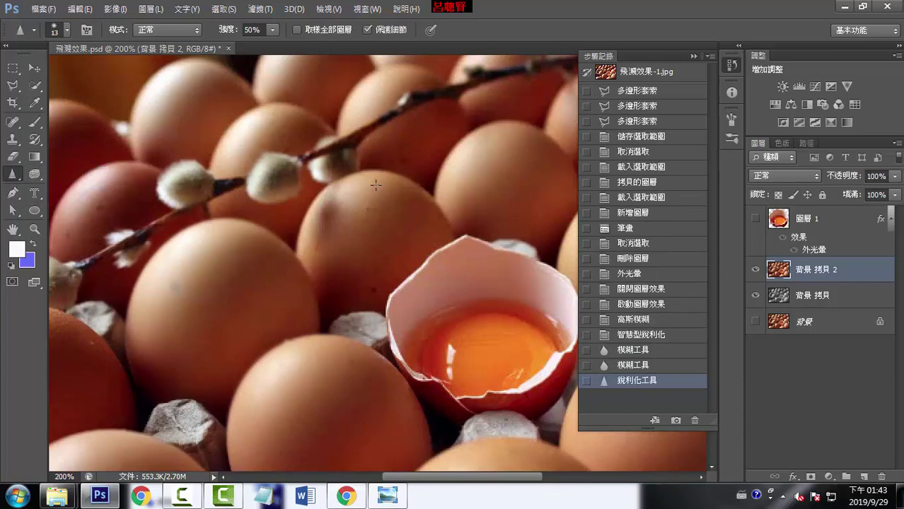
{"action": "left_click_drag", "start_coordinate": [331, 192], "coordinate": [389, 244]}
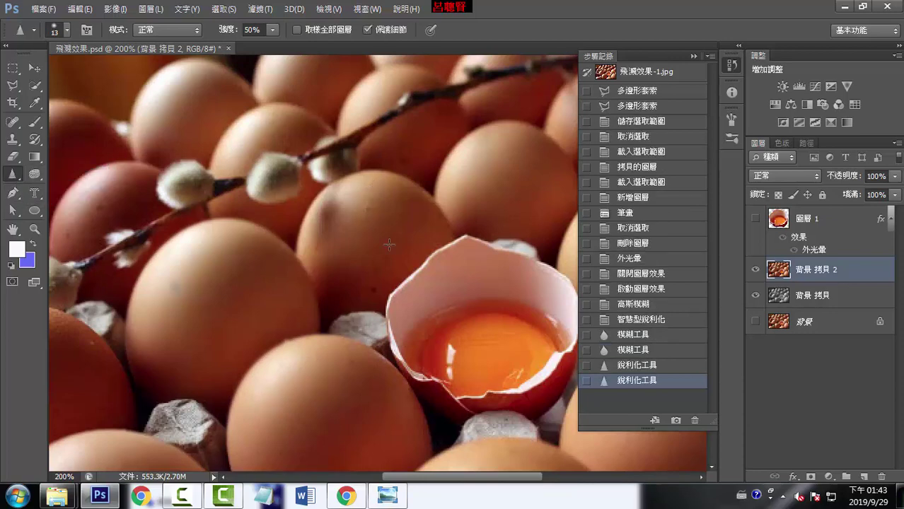
{"action": "key", "text": "ctrl+plus"}
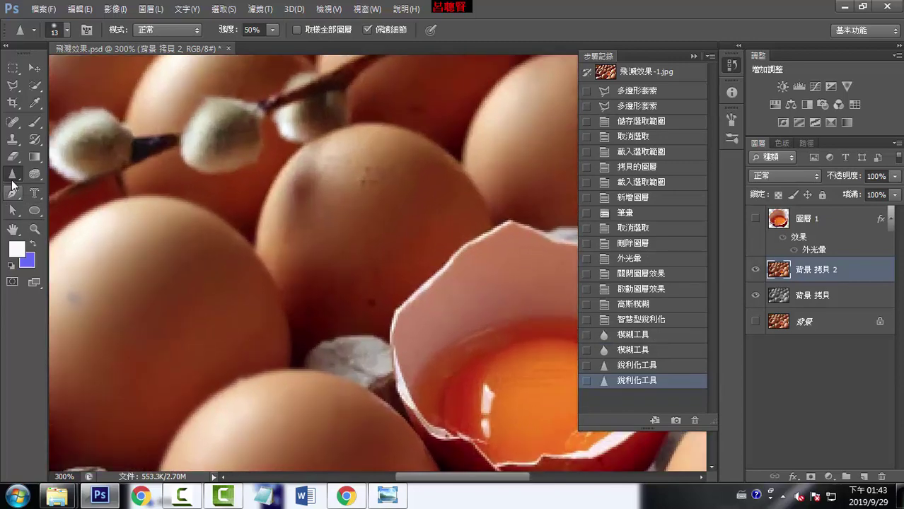
Step: Sharpen the upper egg near the shell and the yolk, then pan to the left-hand eggs
{"action": "right_click", "coordinate": [20, 182]}
{"action": "left_click", "coordinate": [67, 182]}
{"action": "left_click_drag", "start_coordinate": [372, 176], "coordinate": [413, 187]}
{"action": "left_click", "coordinate": [478, 379]}
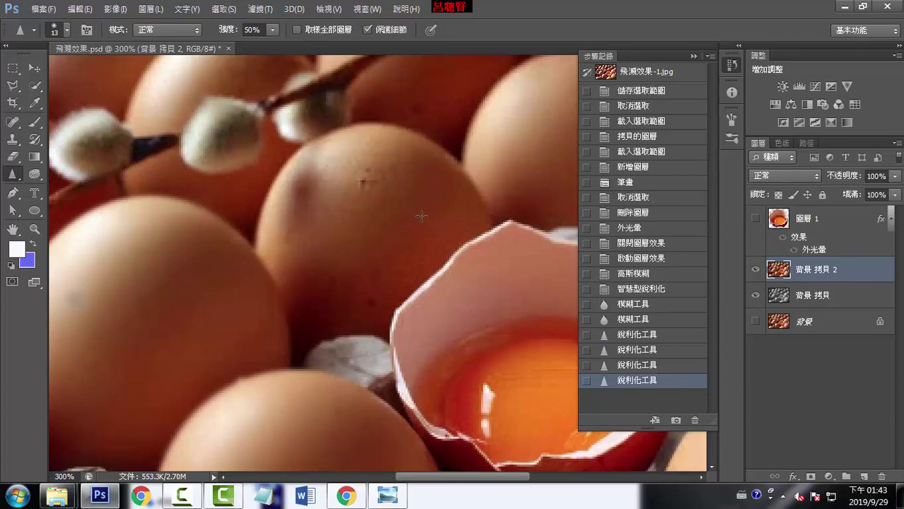
{"action": "left_click_drag", "start_coordinate": [339, 229], "coordinate": [361, 214]}
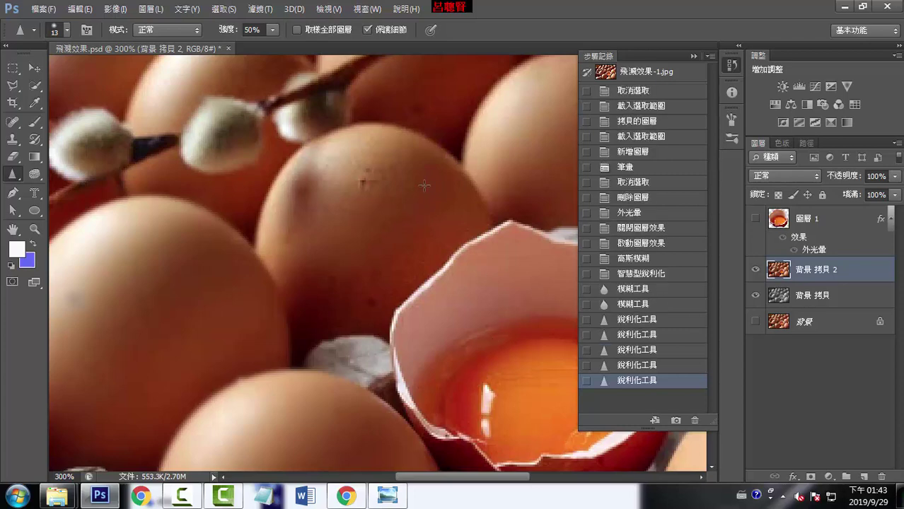
{"action": "left_click_drag", "start_coordinate": [263, 225], "coordinate": [360, 192]}
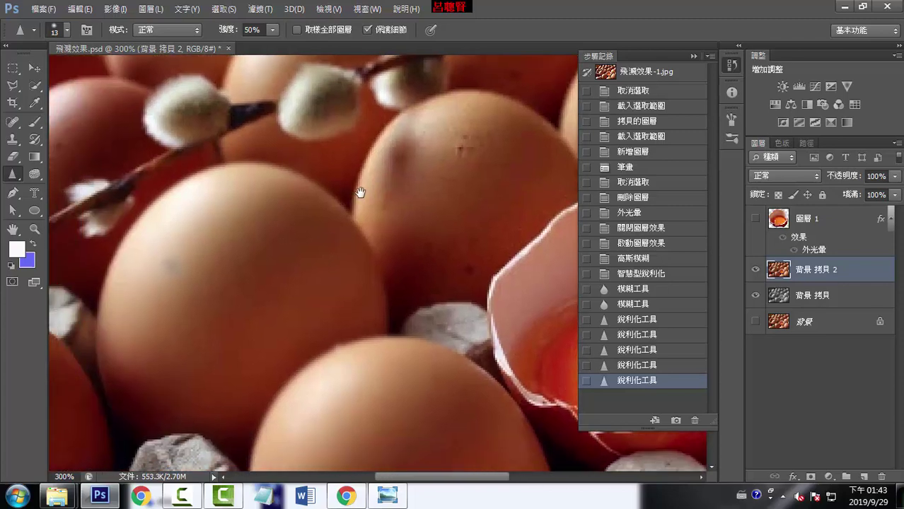
{"action": "left_click", "coordinate": [259, 9]}
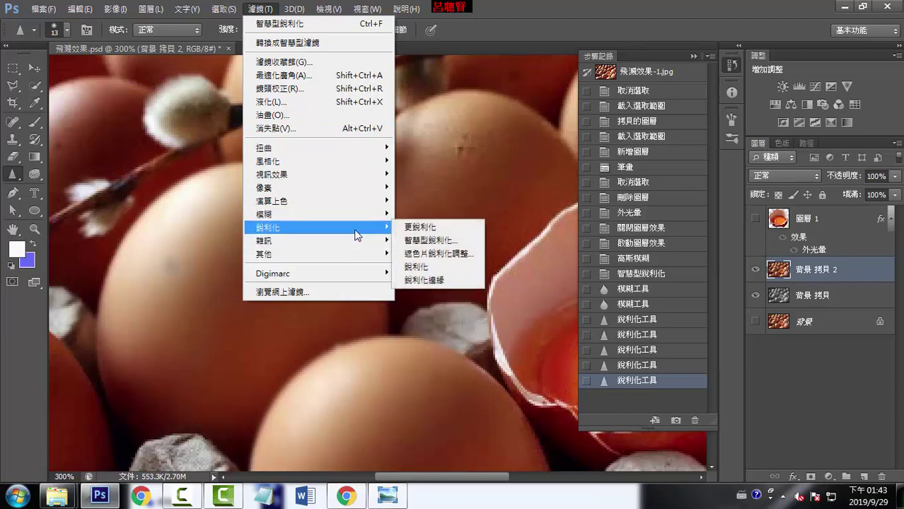
Step: Blur two eggs with a 59 px Blur Tool brush, then zoom to 200% on the cracked egg
{"action": "mouse_move", "coordinate": [268, 227]}
{"action": "left_click", "coordinate": [12, 175]}
{"action": "right_click", "coordinate": [12, 175]}
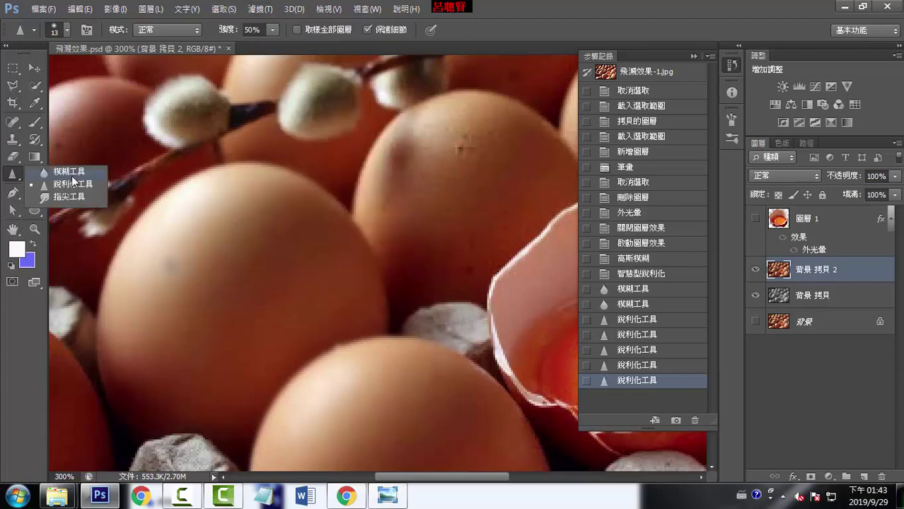
{"action": "left_click", "coordinate": [71, 173]}
{"action": "left_click", "coordinate": [64, 31]}
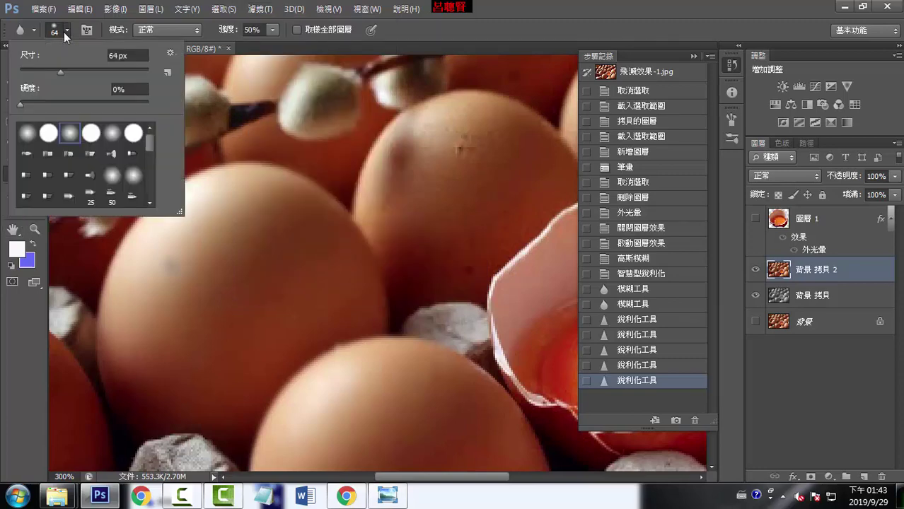
{"action": "left_click_drag", "start_coordinate": [57, 73], "coordinate": [55, 74]}
{"action": "left_click", "coordinate": [304, 243]}
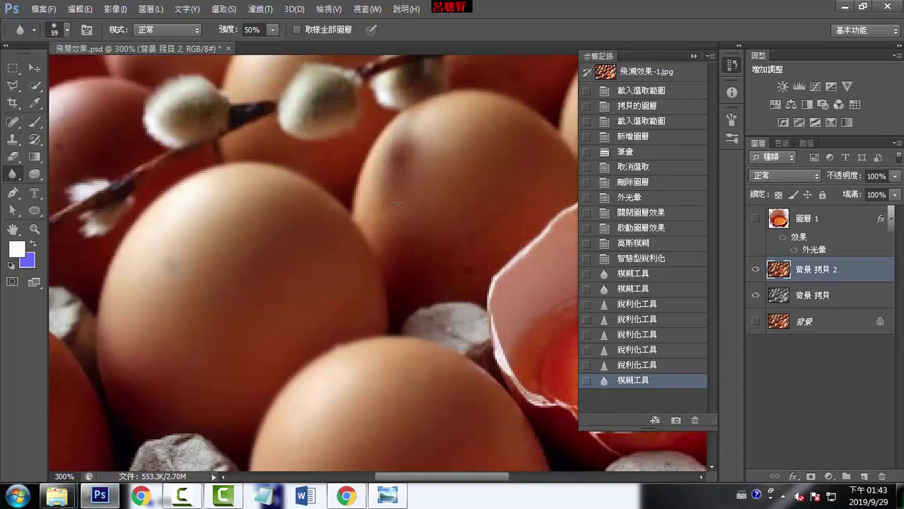
{"action": "left_click", "coordinate": [462, 260]}
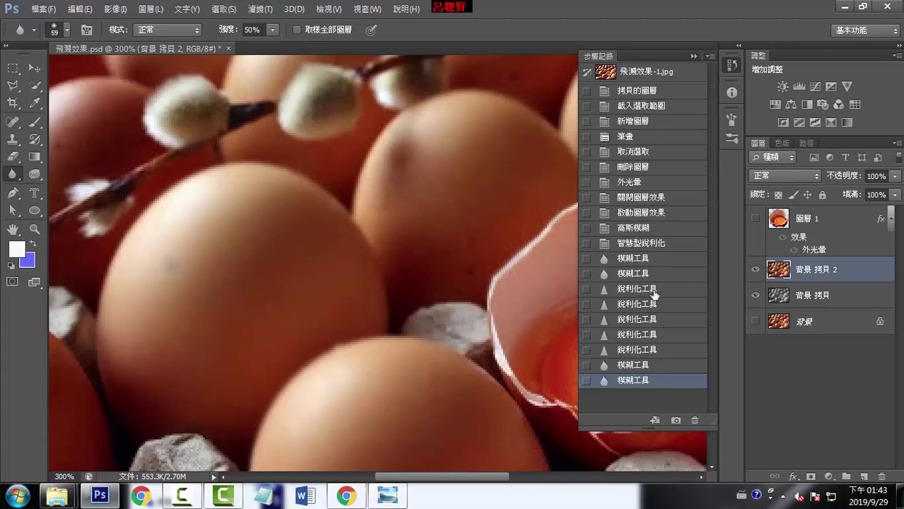
{"action": "left_click_drag", "start_coordinate": [343, 156], "coordinate": [353, 344]}
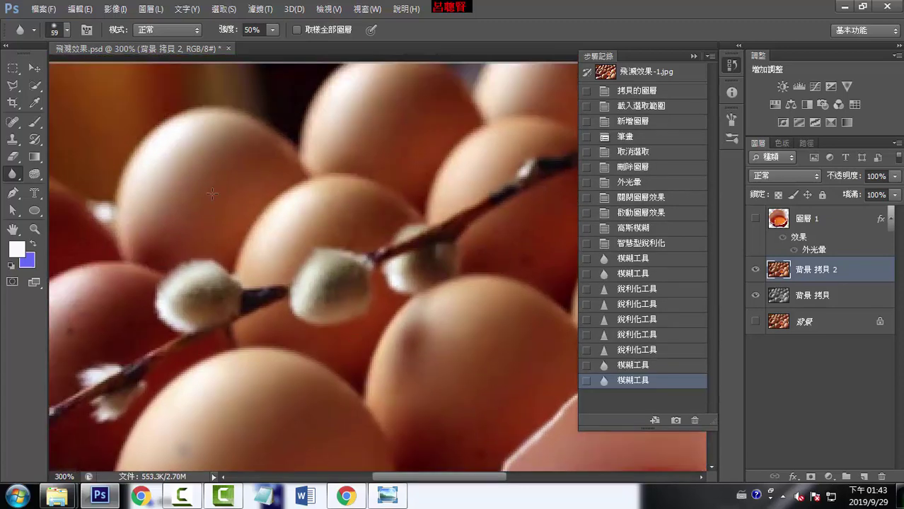
{"action": "key", "text": "ctrl+minus"}
{"action": "left_click_drag", "start_coordinate": [378, 239], "coordinate": [264, 206]}
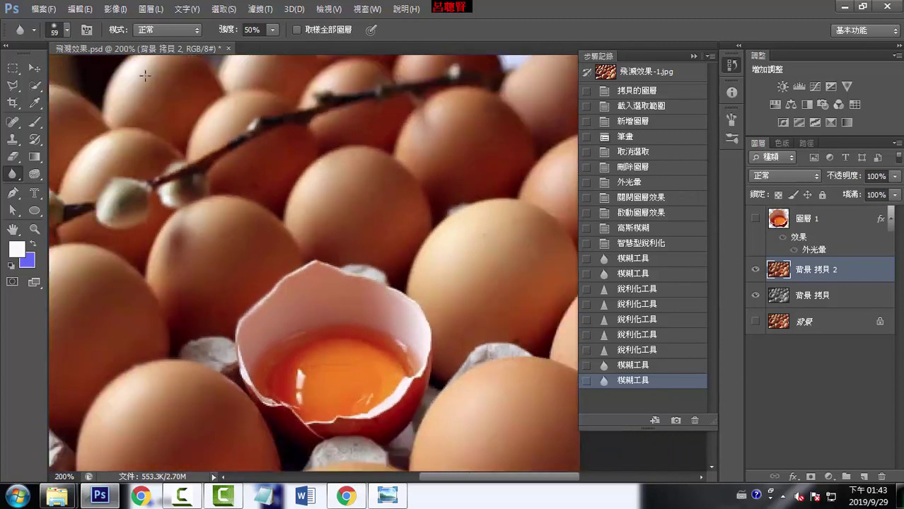
Step: Zoom out to 100% and blur a background egg at the lower right
{"action": "key", "text": "ctrl+minus"}
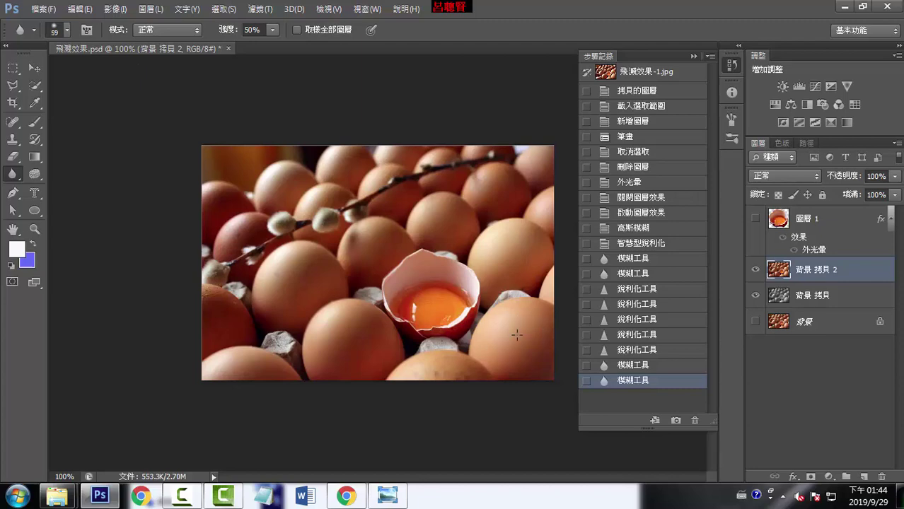
{"action": "mouse_move", "coordinate": [500, 360]}
{"action": "left_mouse_down"}
{"action": "mouse_move", "coordinate": [410, 374]}
{"action": "mouse_move", "coordinate": [524, 380]}
{"action": "left_mouse_up"}
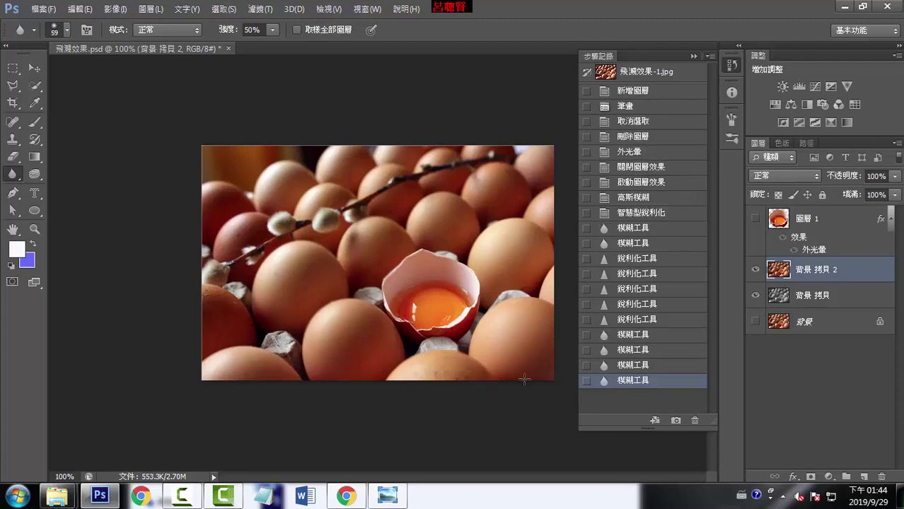